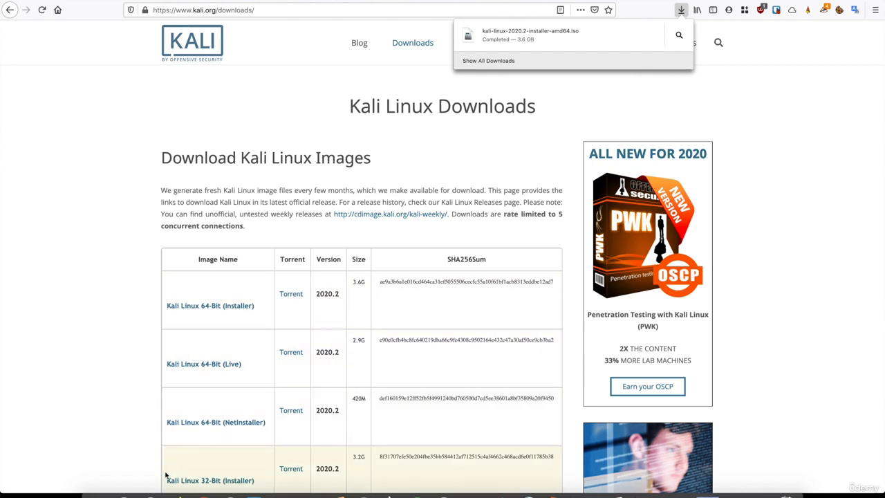
- Open Finder's Downloads folder showing the finished kali-linux-2020.2-installer-amd64.iso download
left_click(103, 494)
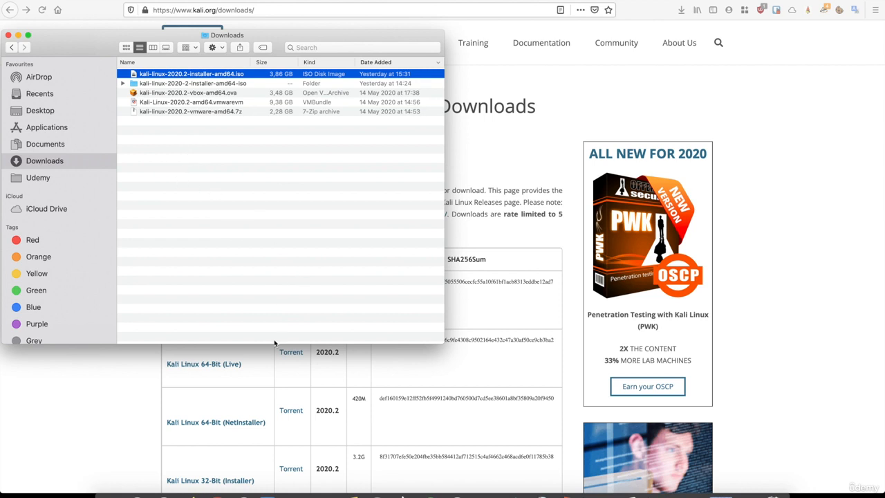
- Create a new VM from a disc image and drop in kali-linux-2020.2-installer-amd64.iso from Downloads
left_click(270, 493)
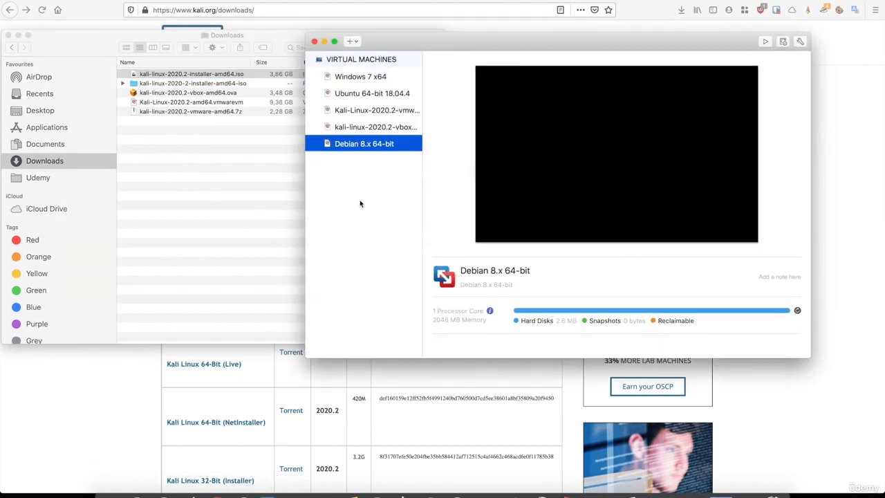
left_click(352, 42)
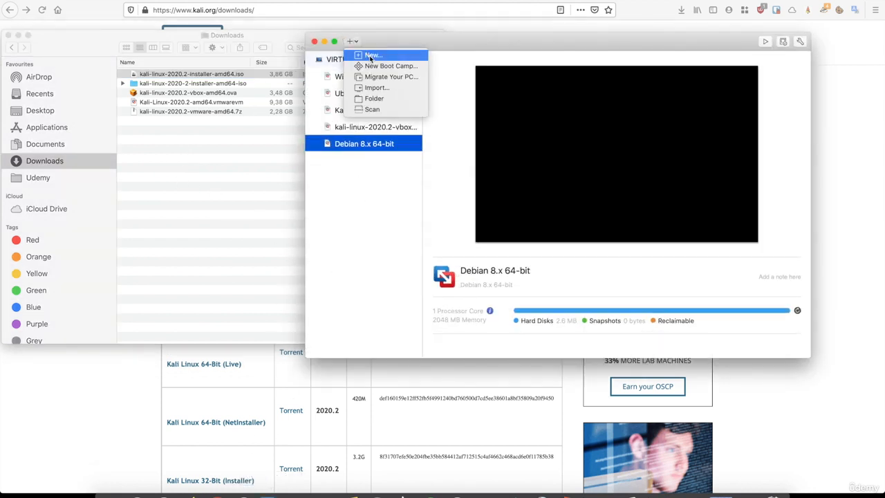
left_click(371, 56)
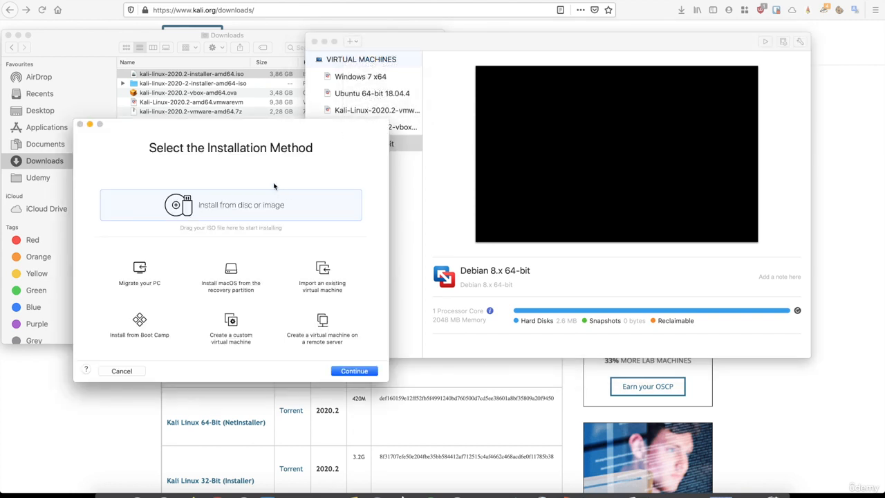
left_click_drag(255, 128, 587, 63)
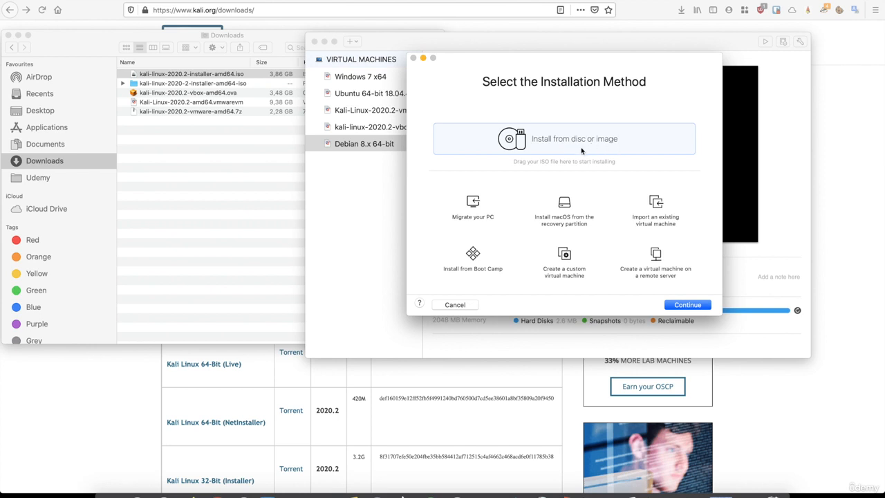
left_click(686, 306)
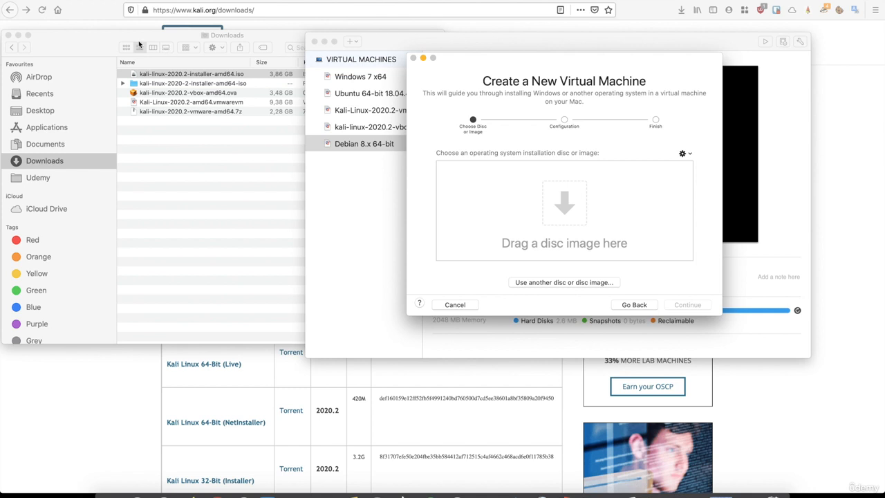
left_click_drag(134, 36, 133, 40)
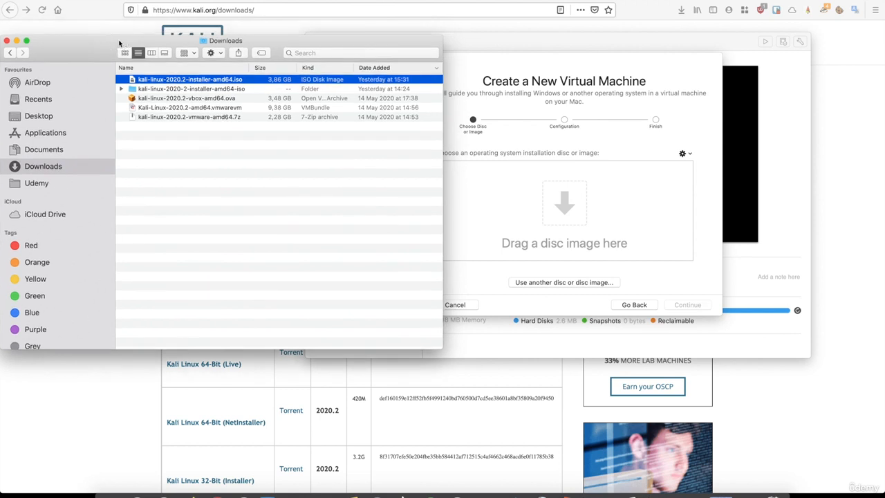
left_click_drag(145, 83, 484, 207)
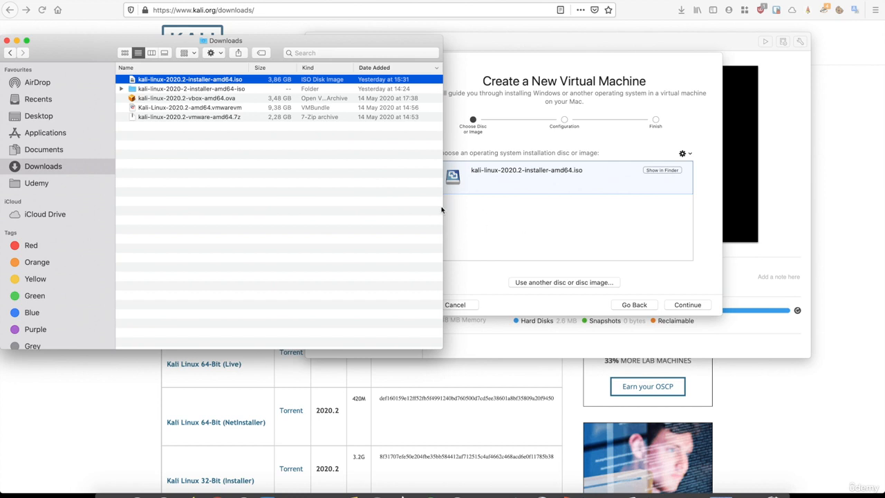
left_click(517, 244)
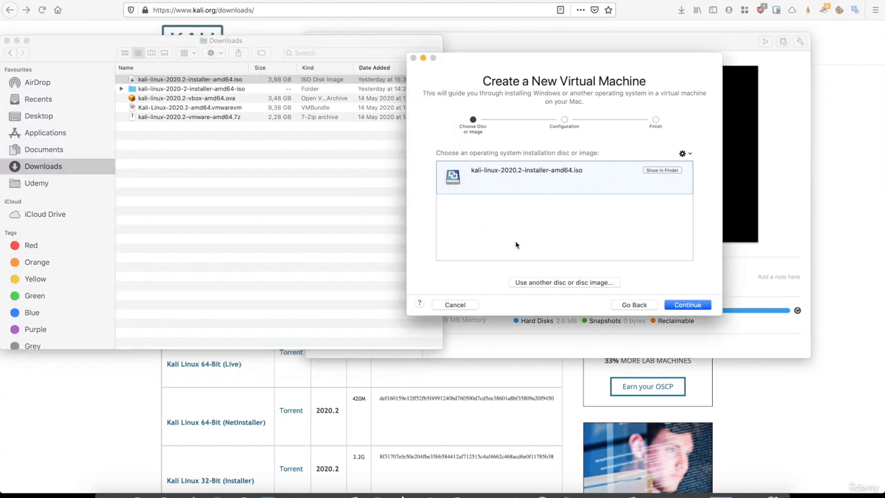
- Set the guest operating system to Linux > Debian 8.x 64-bit
left_click(680, 306)
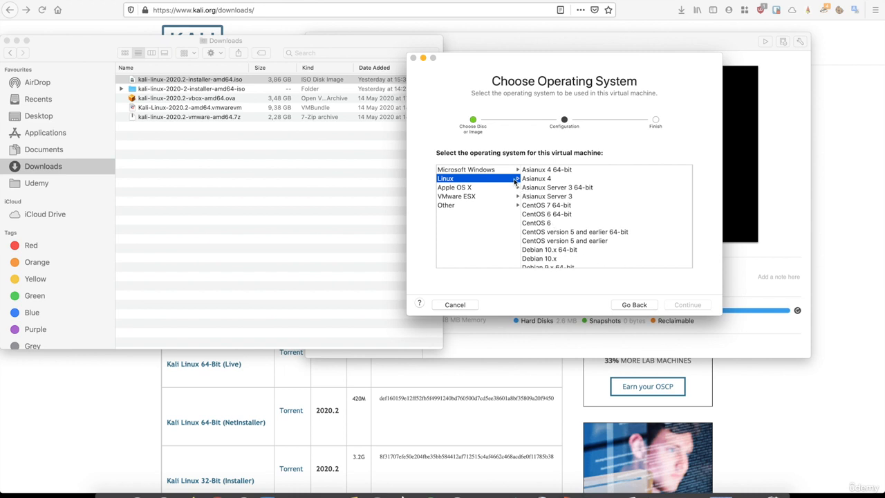
scroll(546, 236, "down", 5)
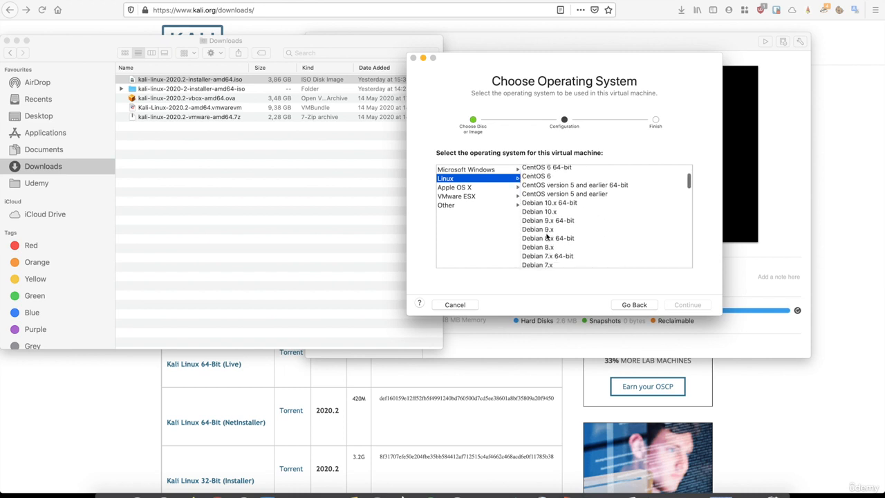
left_click(553, 183)
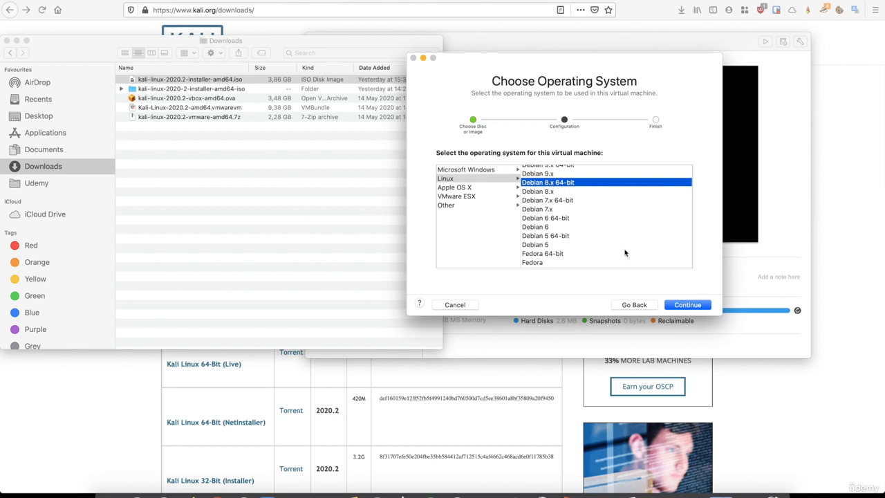
left_click(685, 308)
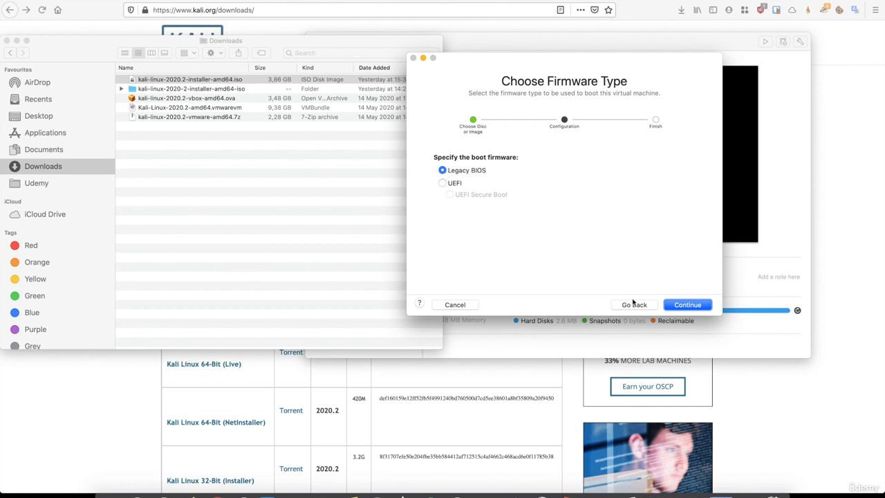
- Keep Legacy BIOS firmware and accept the 20 GB disk, 2 GB memory summary
left_click(674, 307)
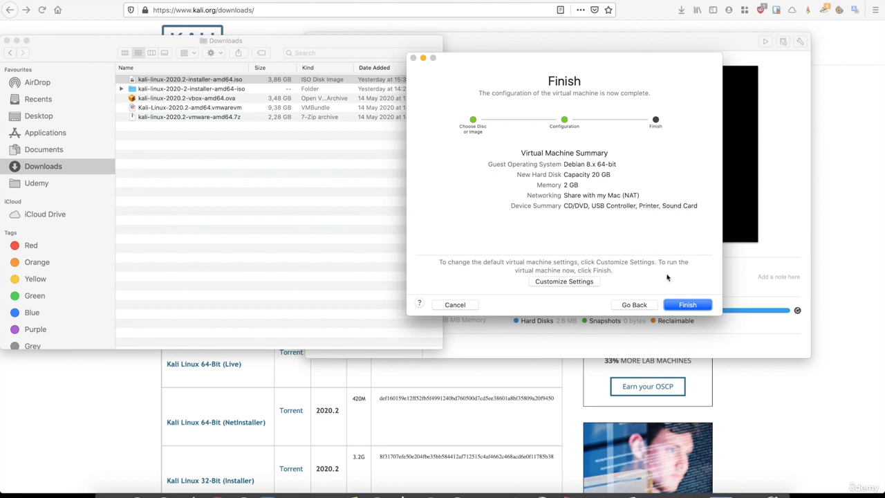
left_click(683, 307)
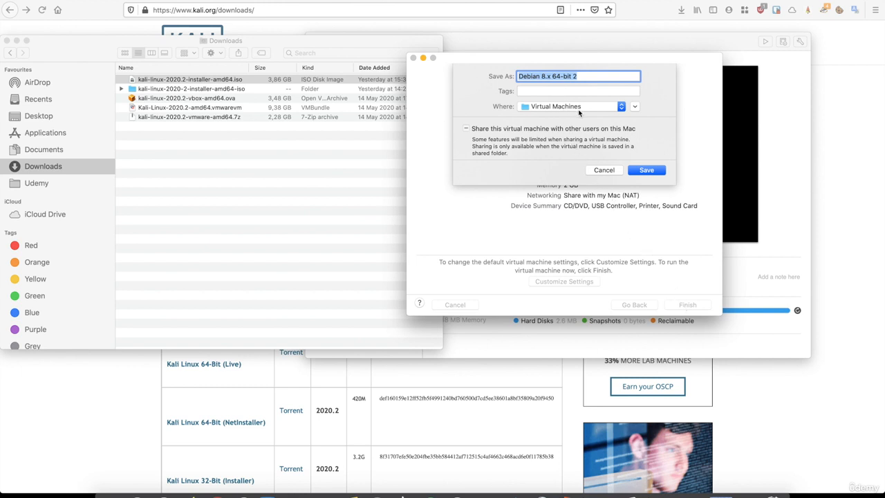
- Save the VM as 'Debian 8.x 64-bit 2', reposition its console and minimise the library window
left_click(643, 172)
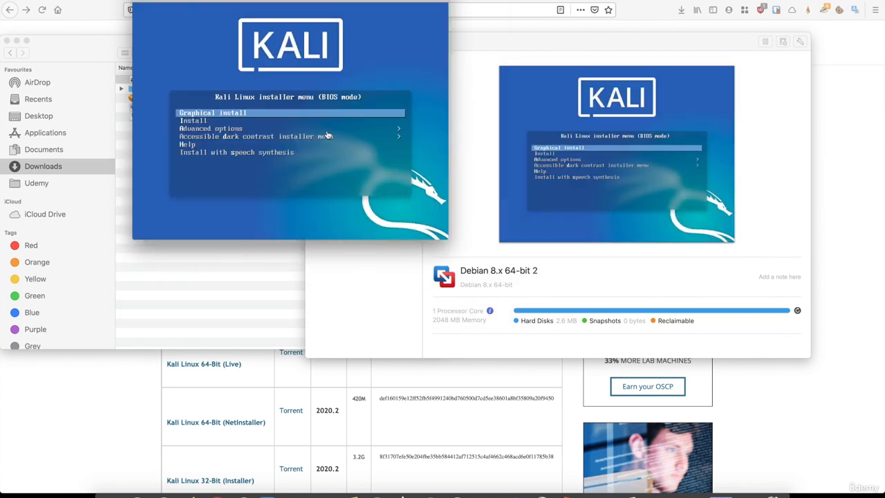
left_click_drag(263, 3, 418, 82)
left_click(324, 41)
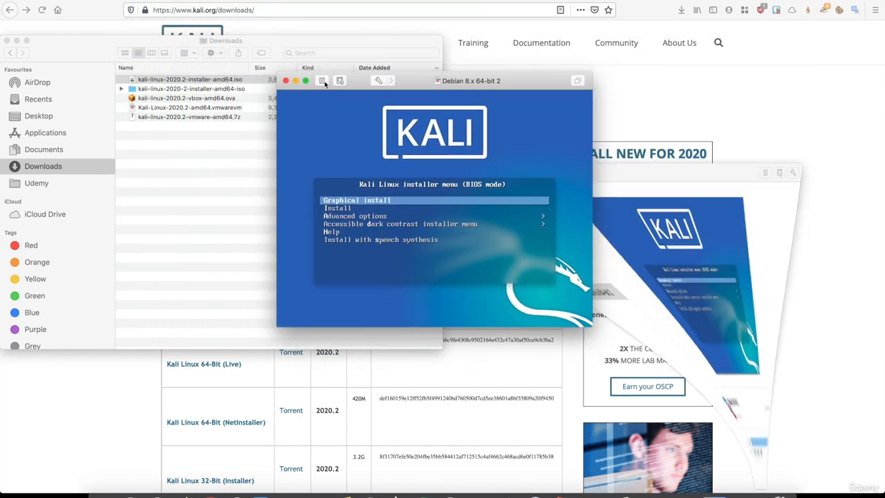
- Start Graphical install from the Kali boot menu inside the VM console
left_click(354, 207)
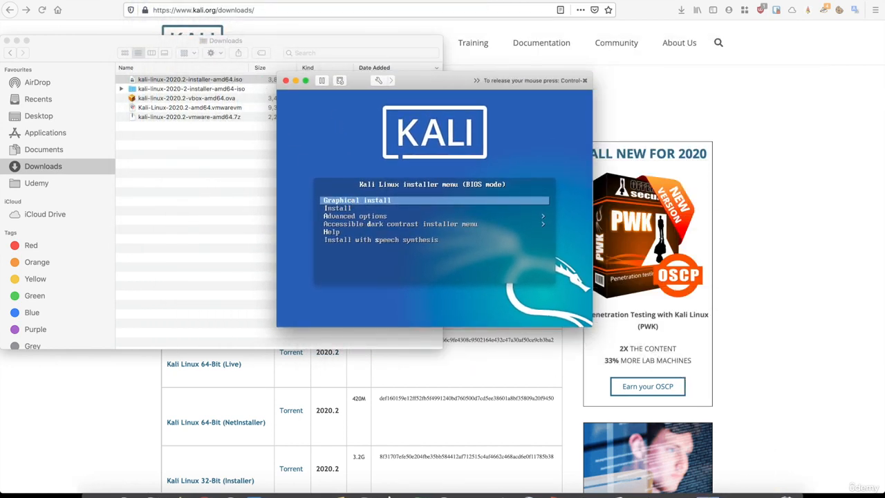
key("Return")
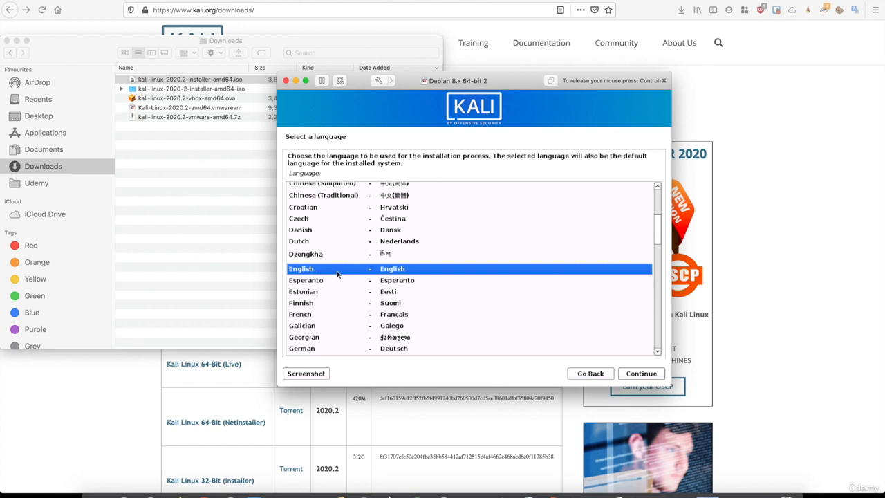
- Choose English, United Kingdom and a British English keyboard, keeping hostname and domain 'kali'
left_click(629, 376)
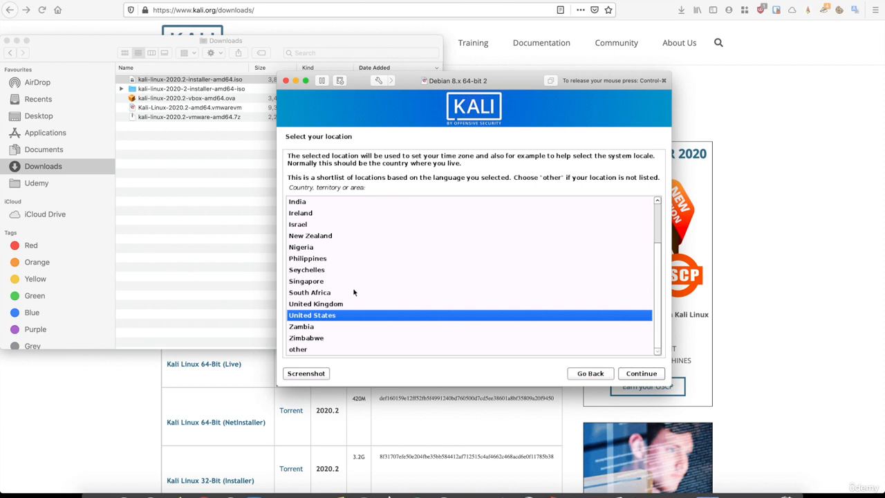
left_click(329, 305)
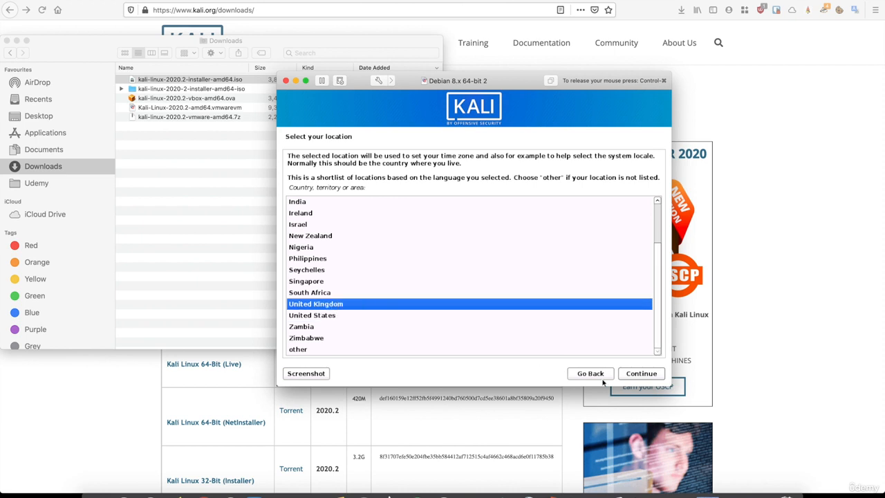
left_click(628, 377)
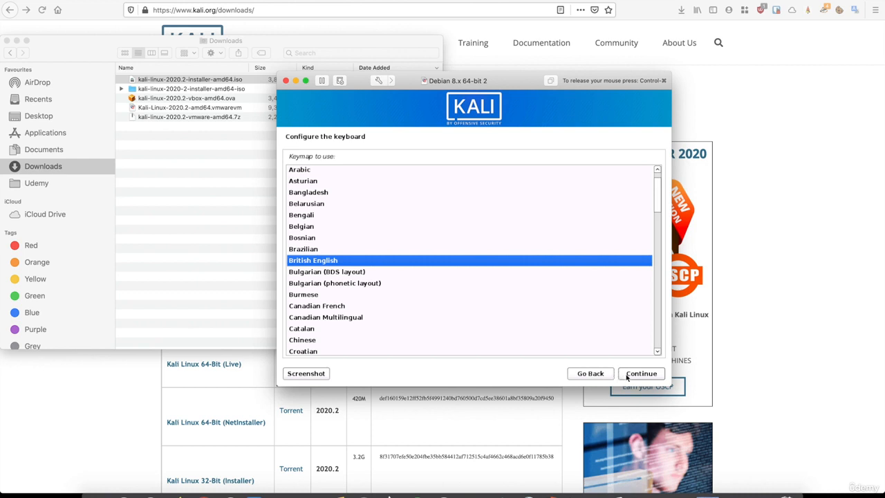
left_click(629, 376)
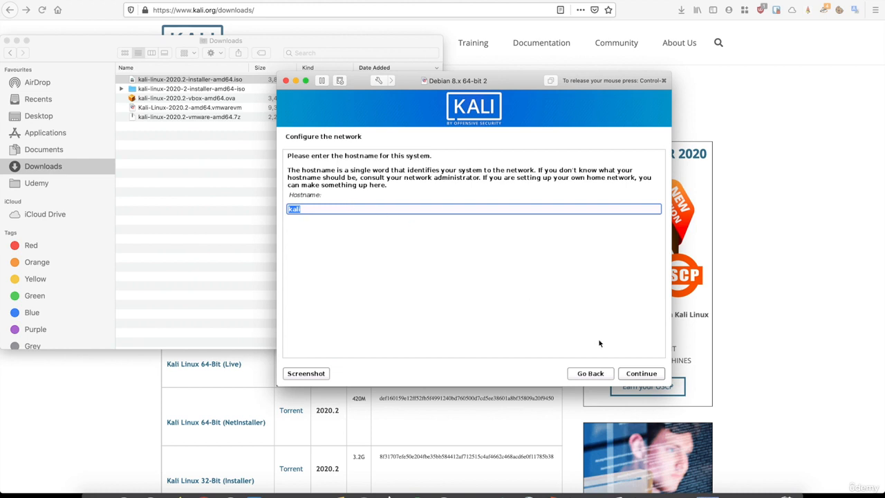
left_click(646, 377)
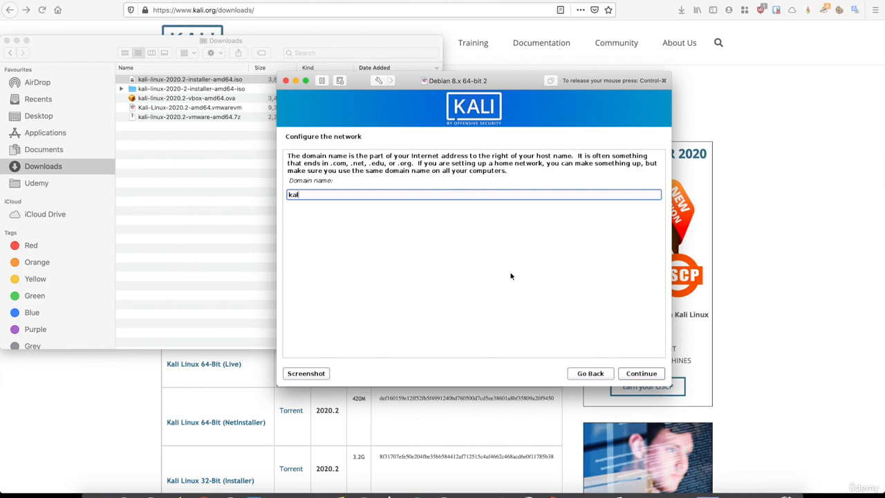
left_click(641, 373)
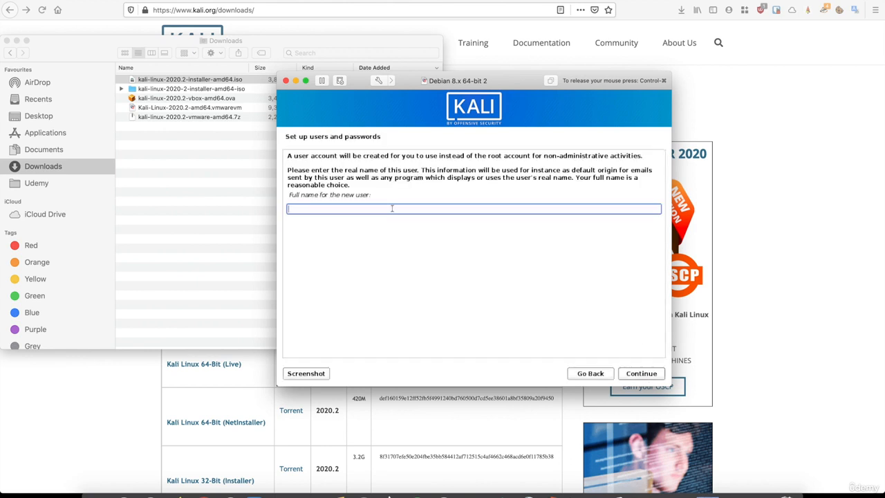
- Enter the user's full name, keep the suggested username, and set and confirm the account password
type("hackeracademy")
left_click(646, 377)
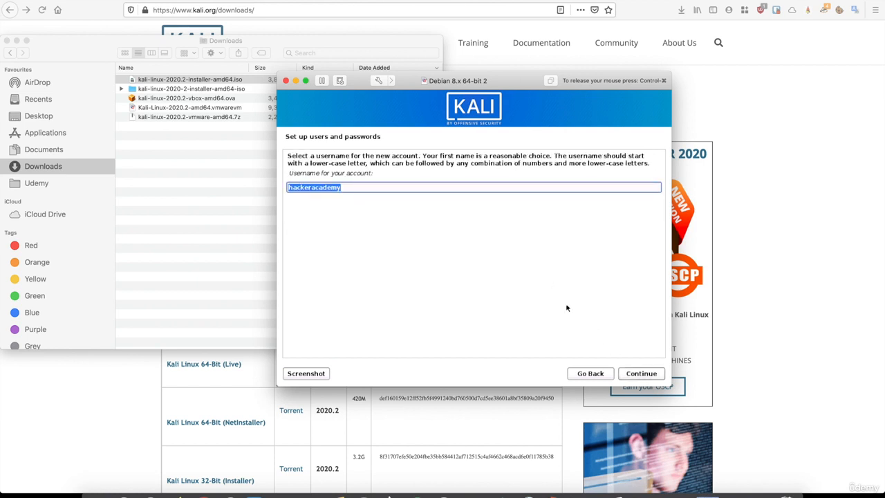
left_click(639, 374)
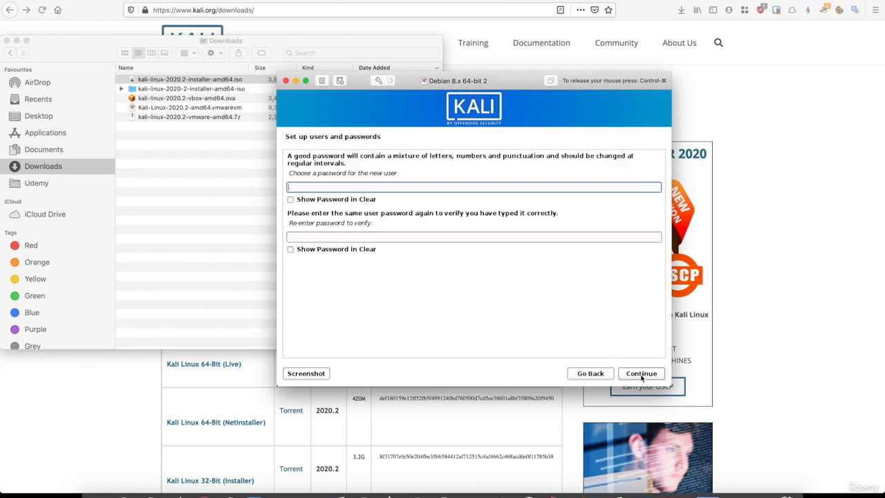
type("kali")
key("Tab")
type("kali")
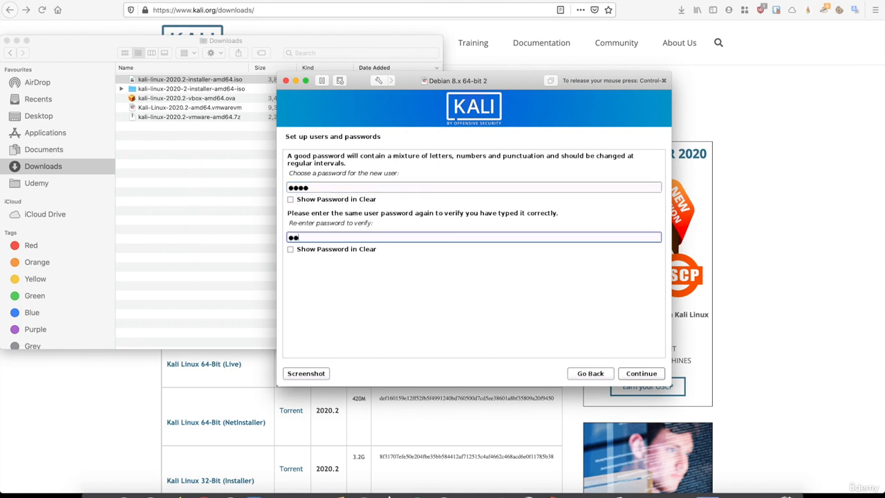
left_click(642, 375)
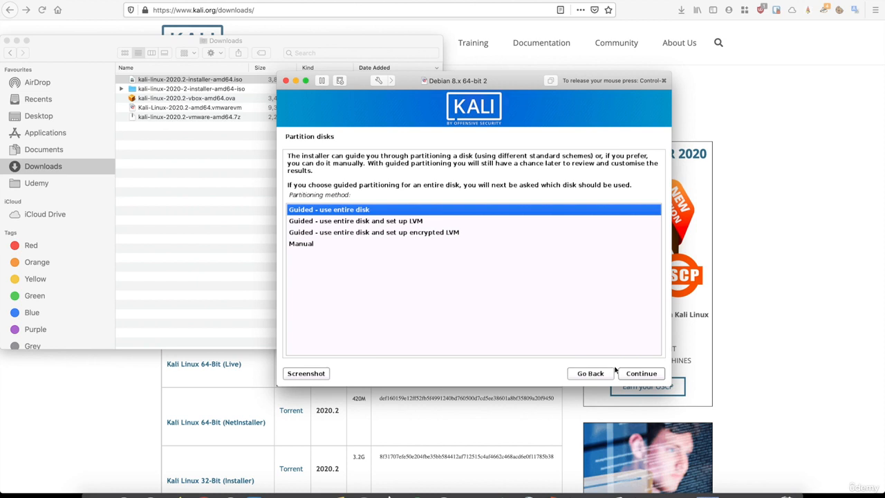
- Guided-partition the whole 21.5 GB disk with all files in one partition and write the changes
left_click(630, 376)
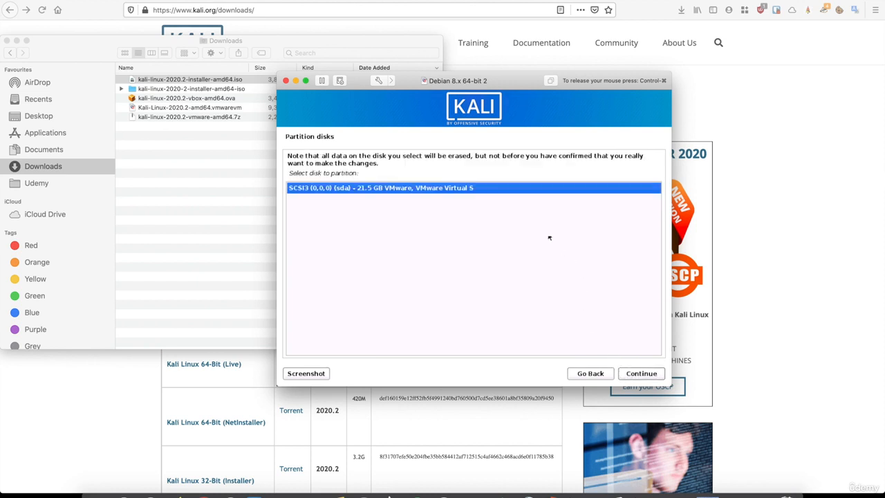
left_click(640, 374)
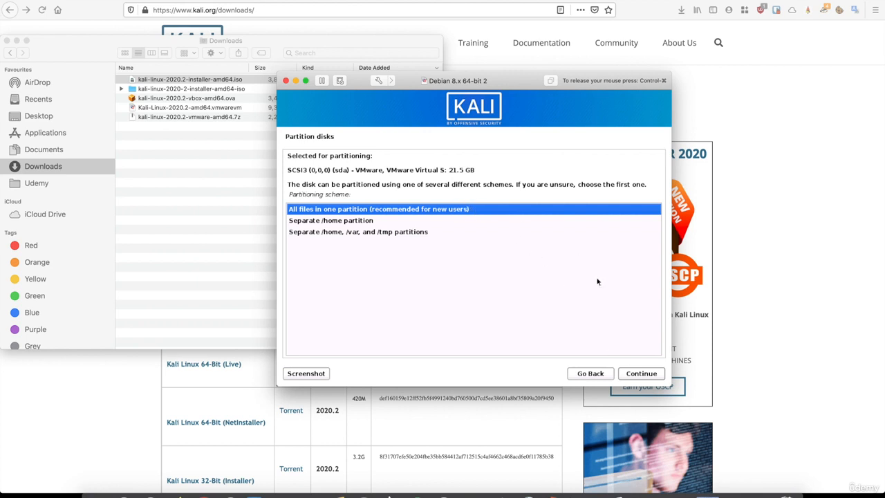
left_click(642, 376)
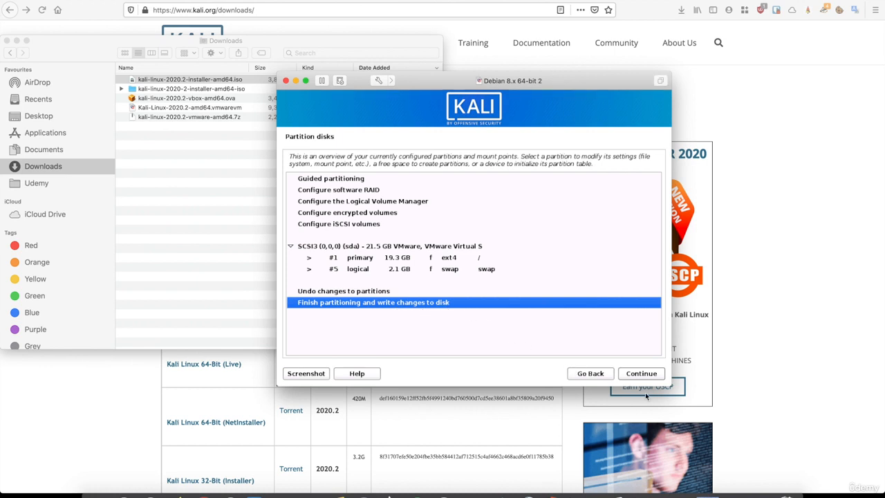
left_click(643, 373)
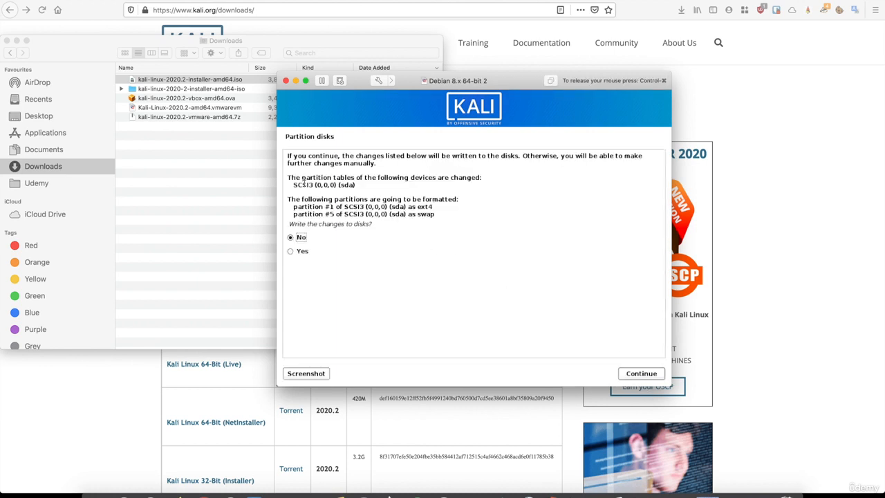
left_click(290, 251)
left_click(637, 376)
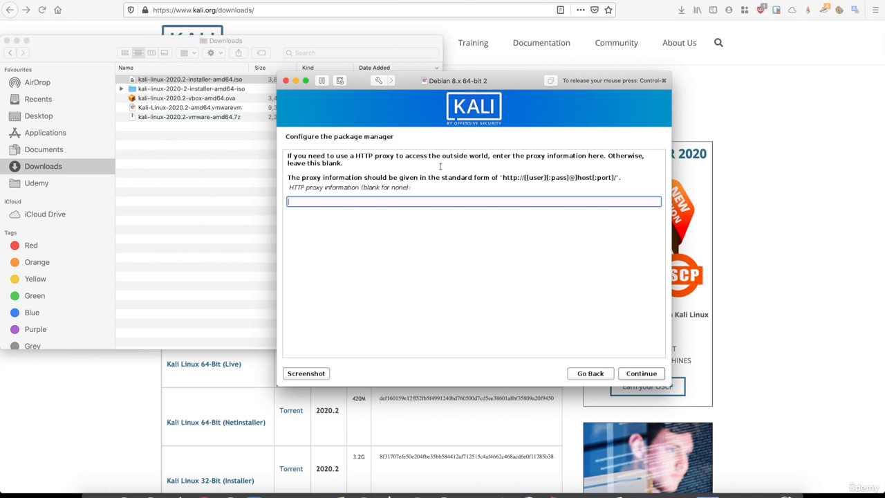
- Skip the HTTP proxy and keep the default Xfce, top10 and default tools selection
left_click(635, 374)
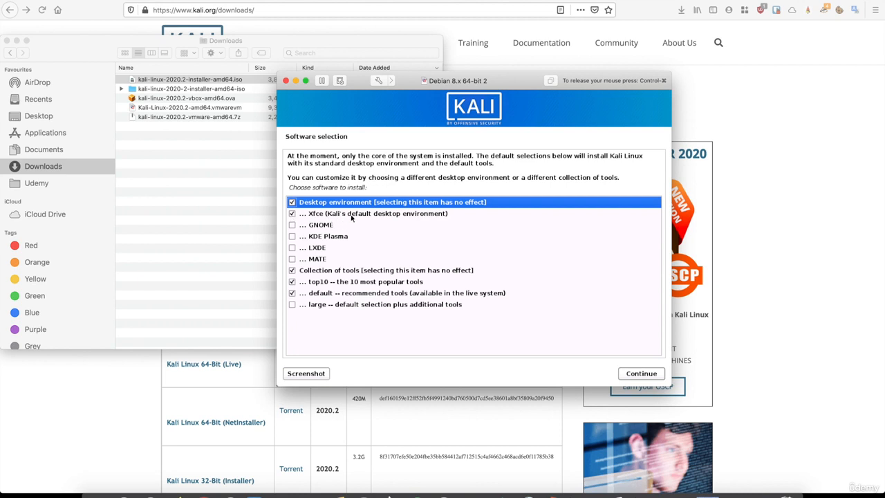
left_click(636, 375)
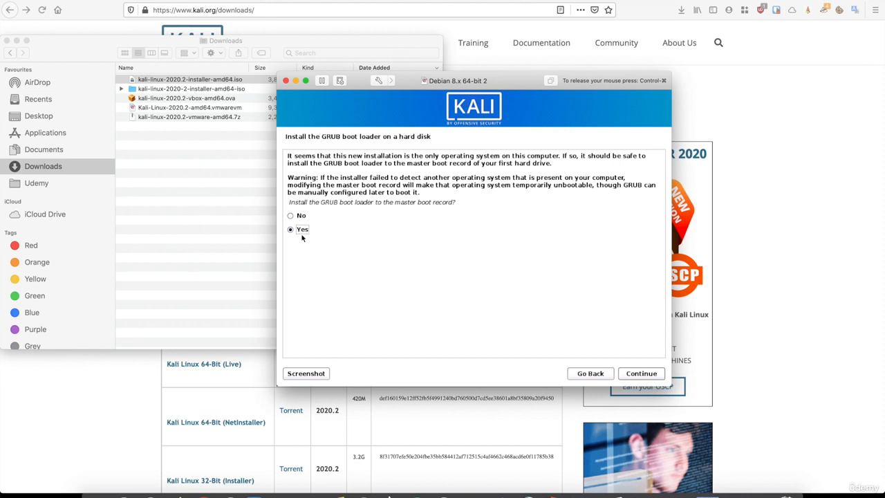
- Install the GRUB boot loader on /dev/sda, then finish the Kali installation and reboot the VM
left_click(642, 378)
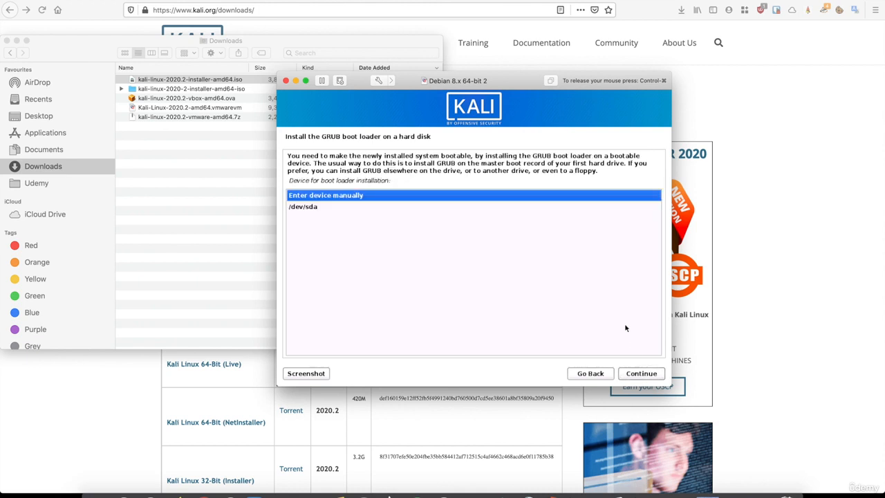
left_click(308, 207)
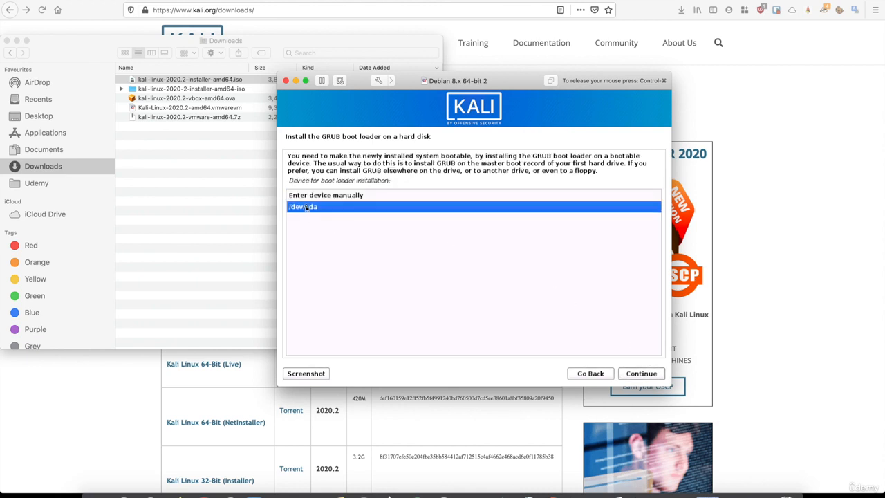
left_click(635, 376)
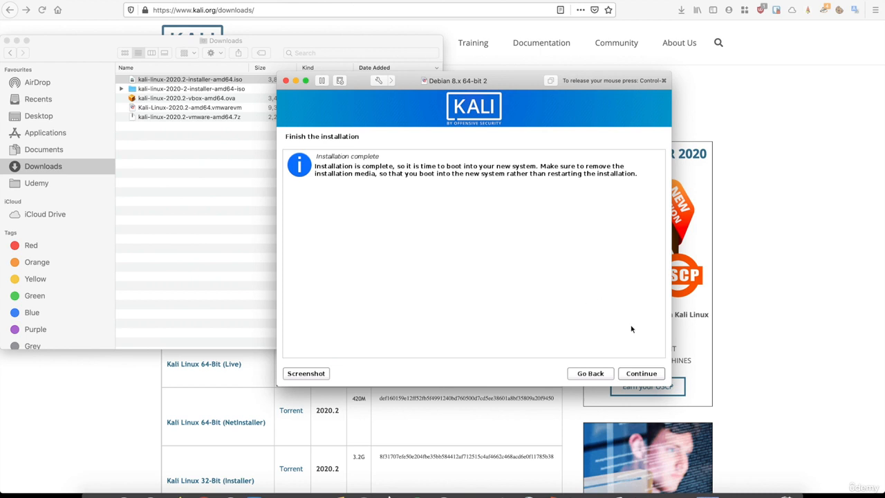
left_click(629, 374)
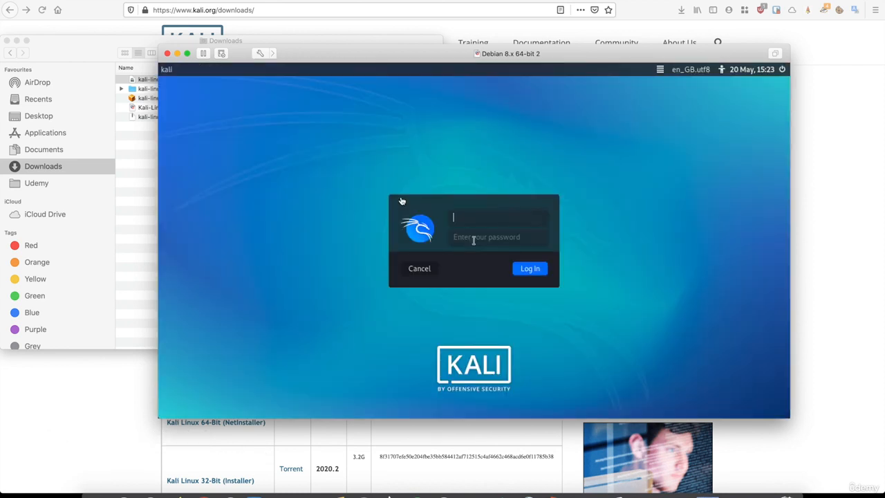
- Sign in to the Kali Xfce desktop with the account's username and password
type("hackeracademy")
key("Tab")
key("Return")
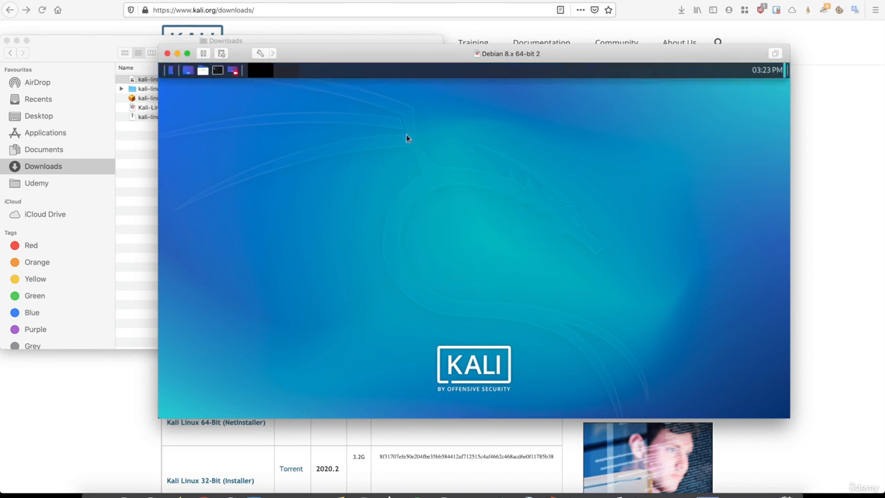
- Maximize the VM window to fill the screen, then shut down the Kali VM
double_click(308, 55)
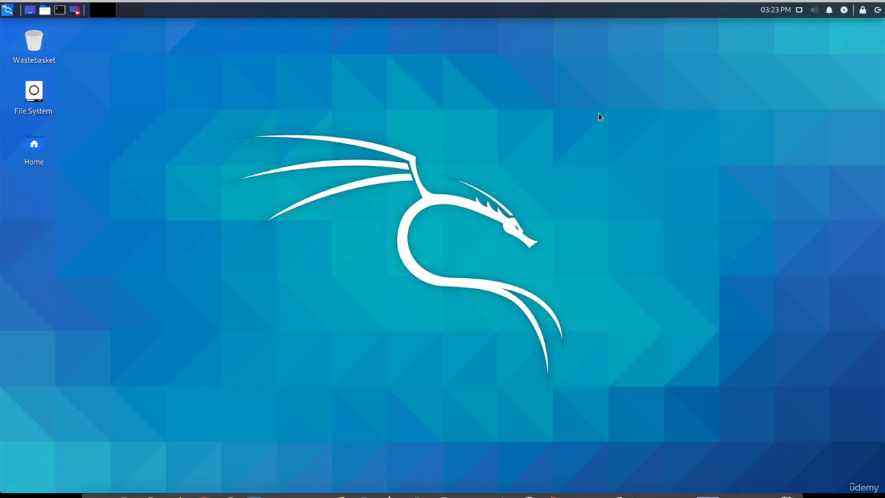
left_click(876, 9)
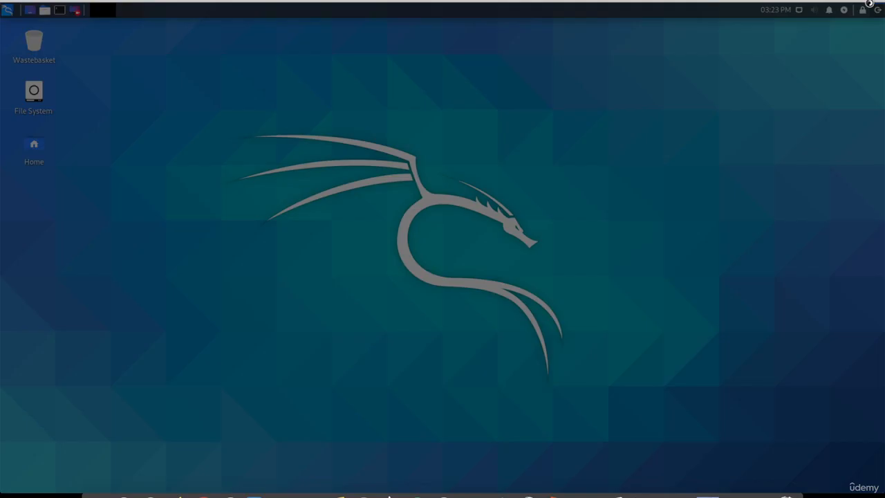
left_click(520, 219)
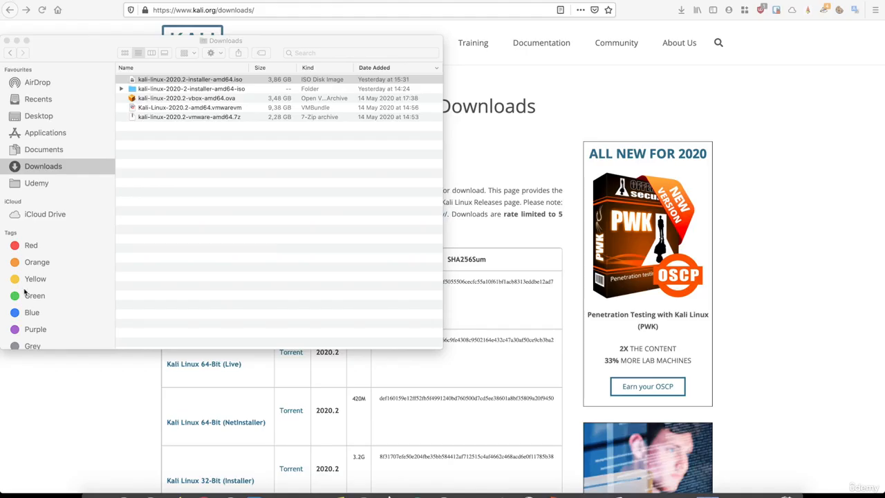
- Bring Finder forward and go to the home folder
left_click(108, 6)
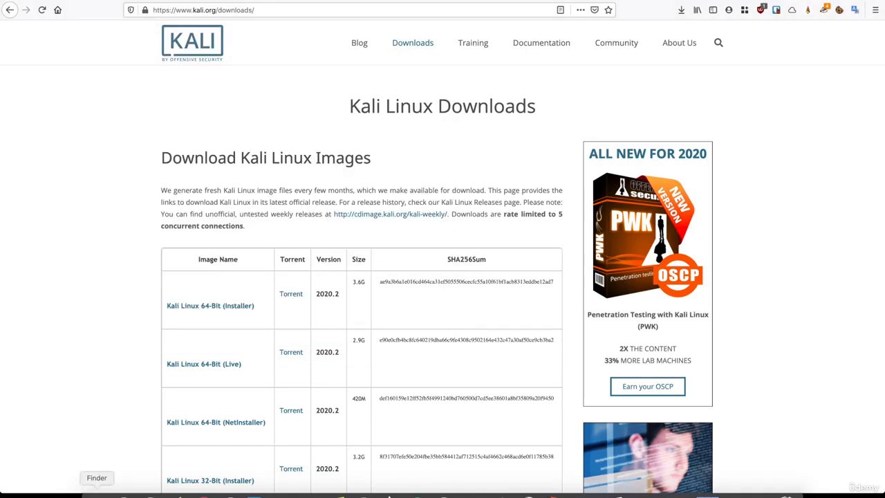
left_click(96, 495)
left_click(130, 0)
left_click(147, 68)
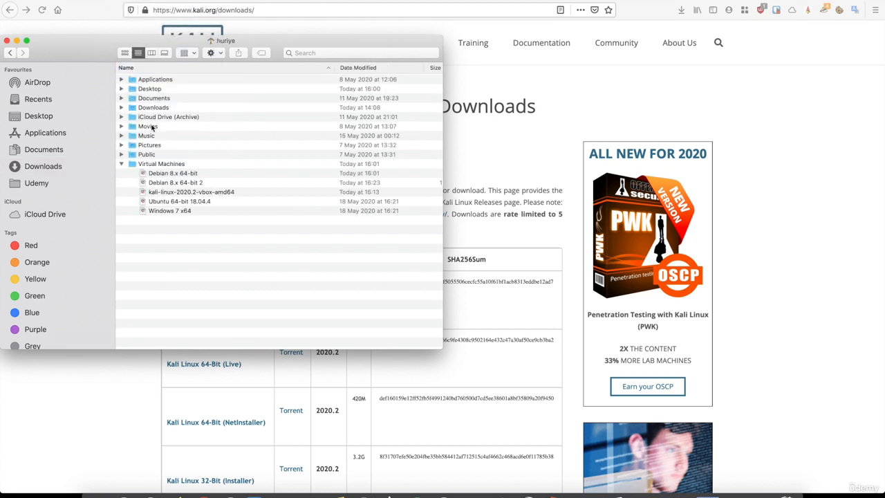
- Open Virtual Machines, sort by Date Modified, and select the Debian 8.x 64-bit 2 bundle
left_click(148, 162)
double_click(147, 162)
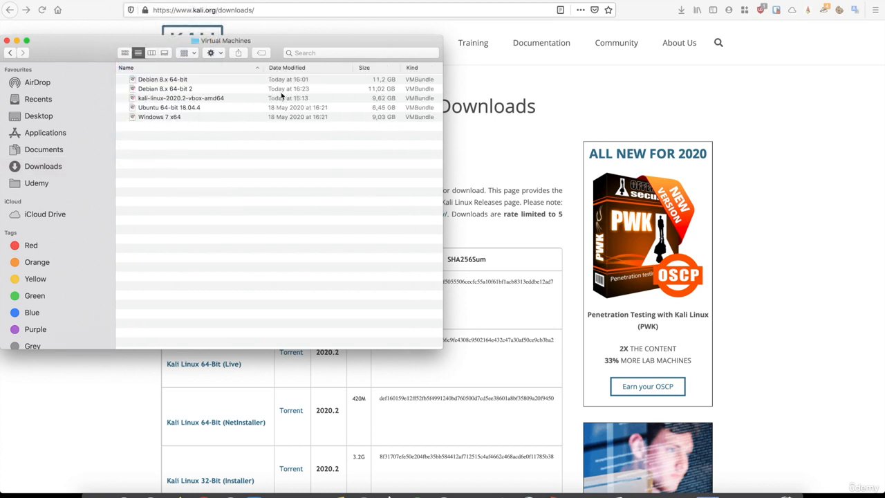
left_click(280, 68)
left_click(171, 80)
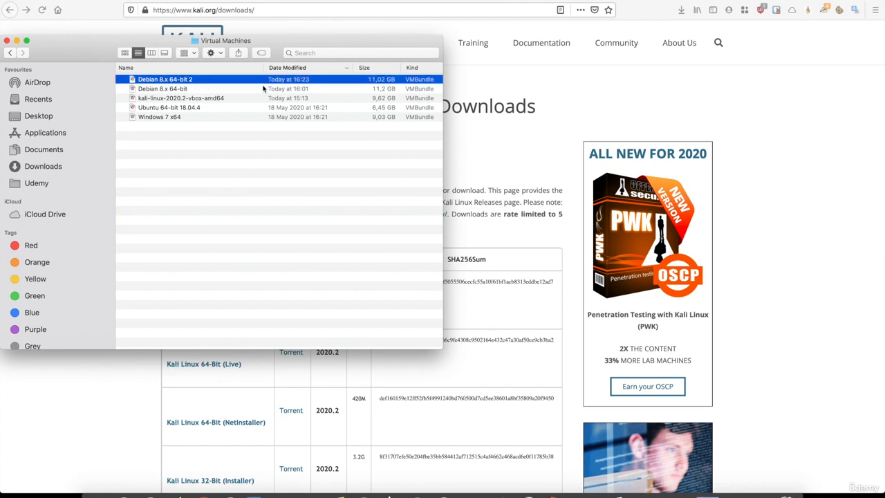